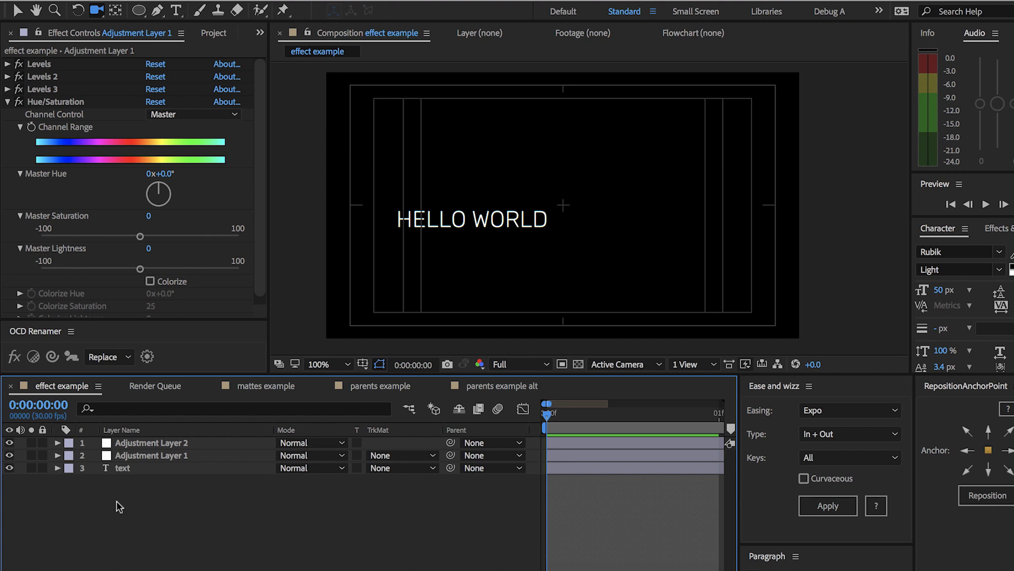
# Select Adjustment Layer 1 and auto-rename it after its effects to 'Levels, HSL'
pyautogui.click(126, 455)
pyautogui.click(125, 443)
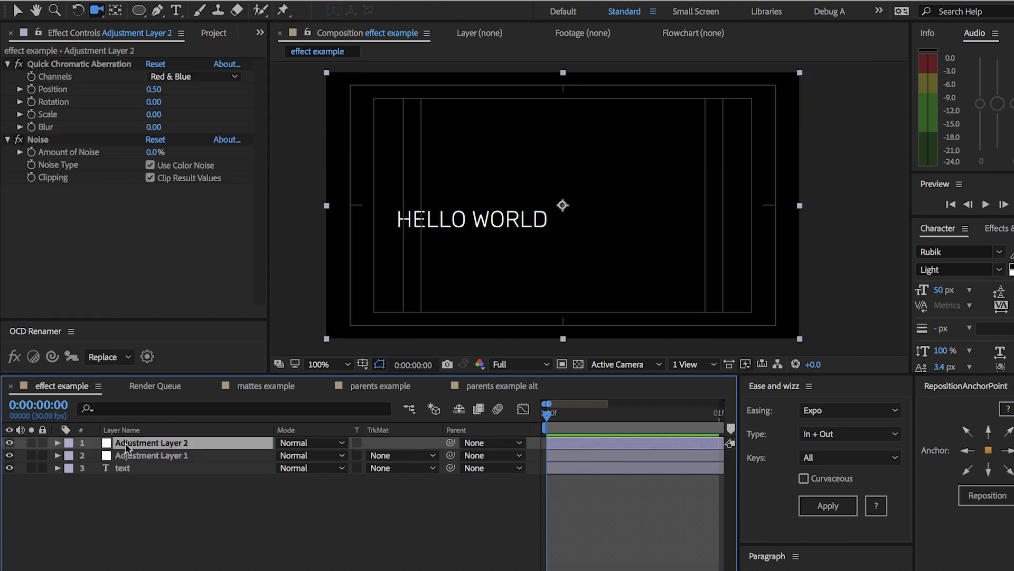
pyautogui.click(126, 456)
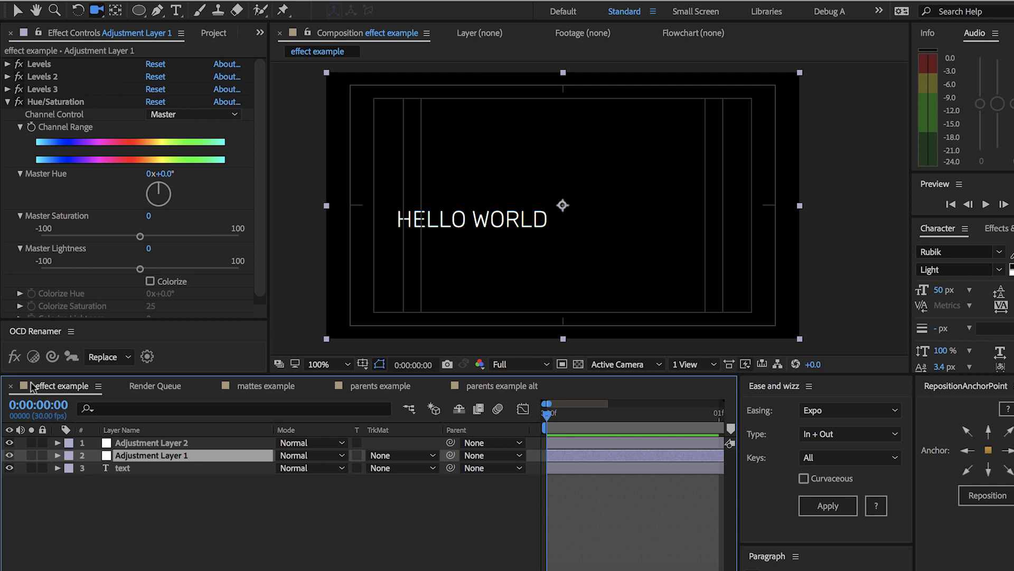
pyautogui.click(14, 357)
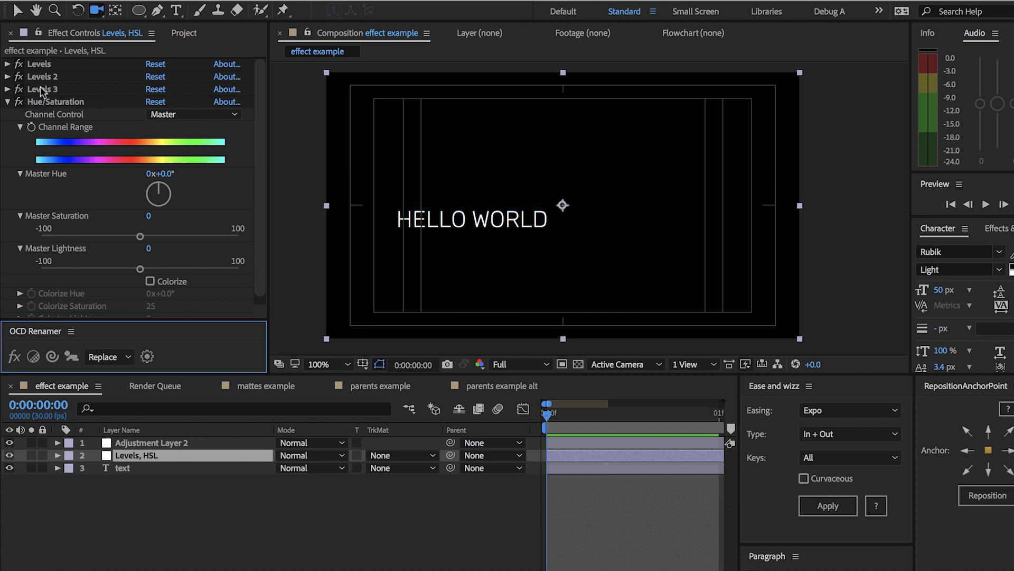
# Select the Hue/Saturation effect on the layer and open the OCD Renamer config dialog
pyautogui.click(127, 453)
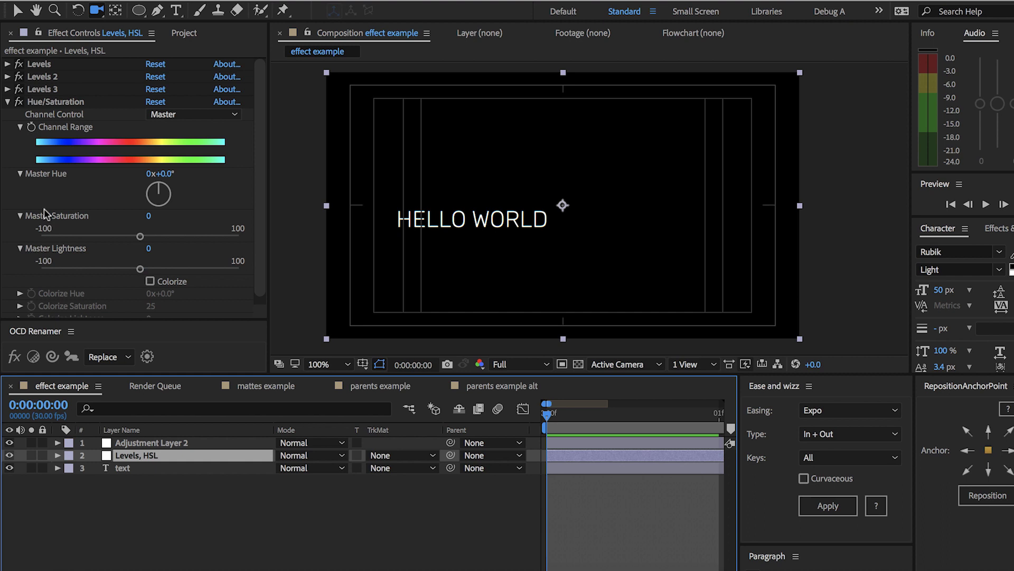
pyautogui.click(45, 102)
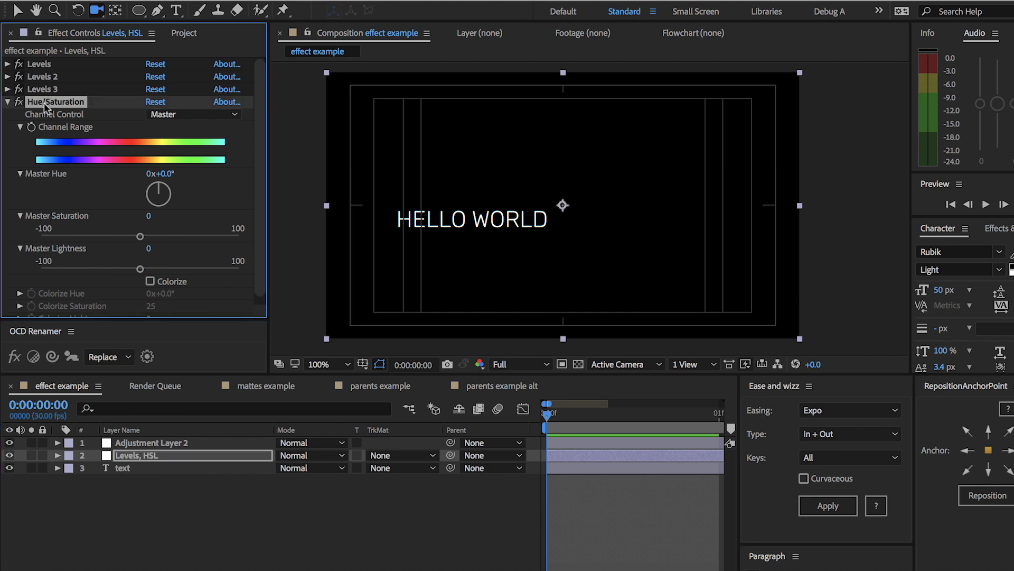
pyautogui.click(147, 357)
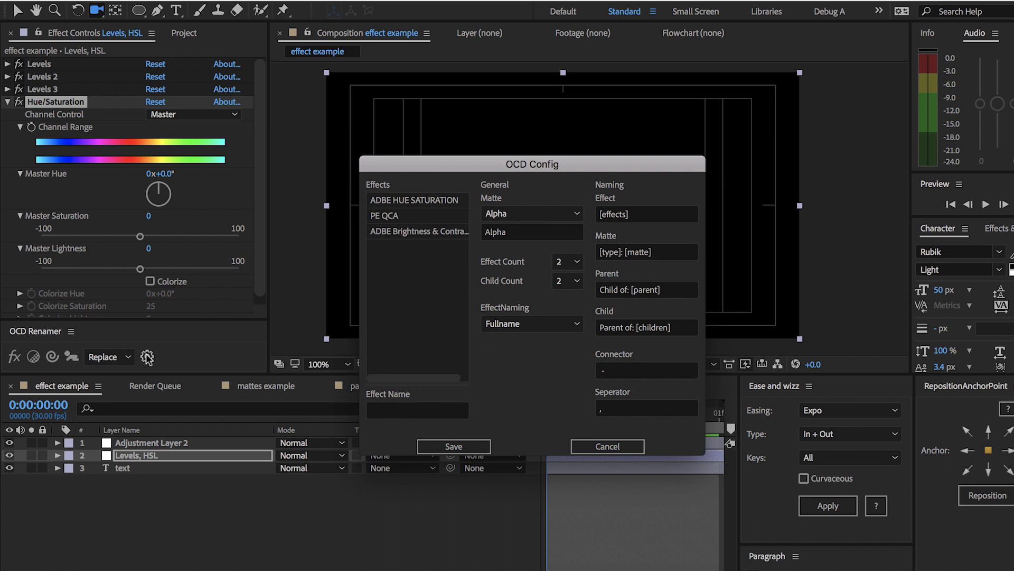
# Review the HSL and QCA effect short names, save the config, and select Adjustment Layer 2
pyautogui.click(381, 203)
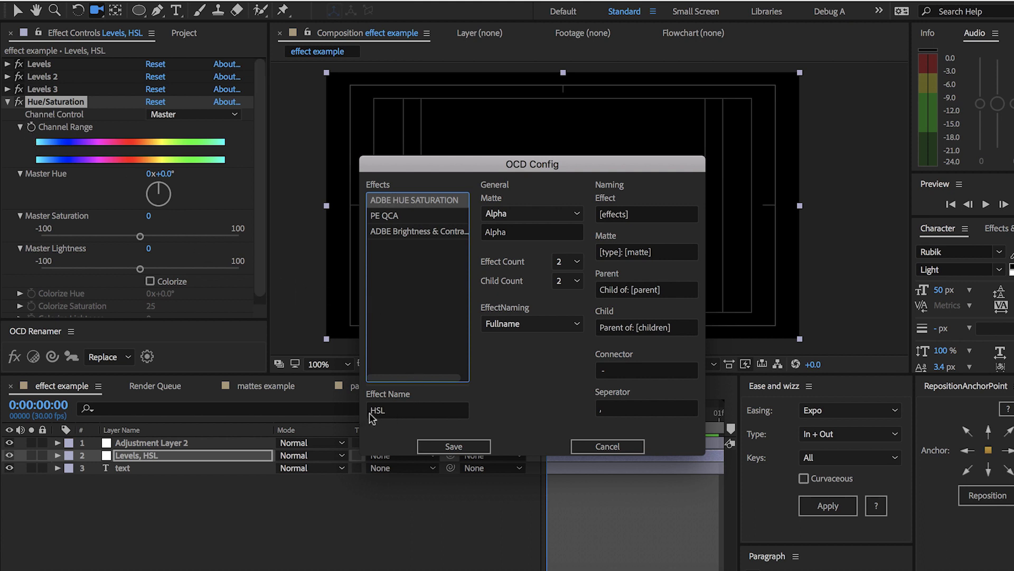
pyautogui.click(384, 216)
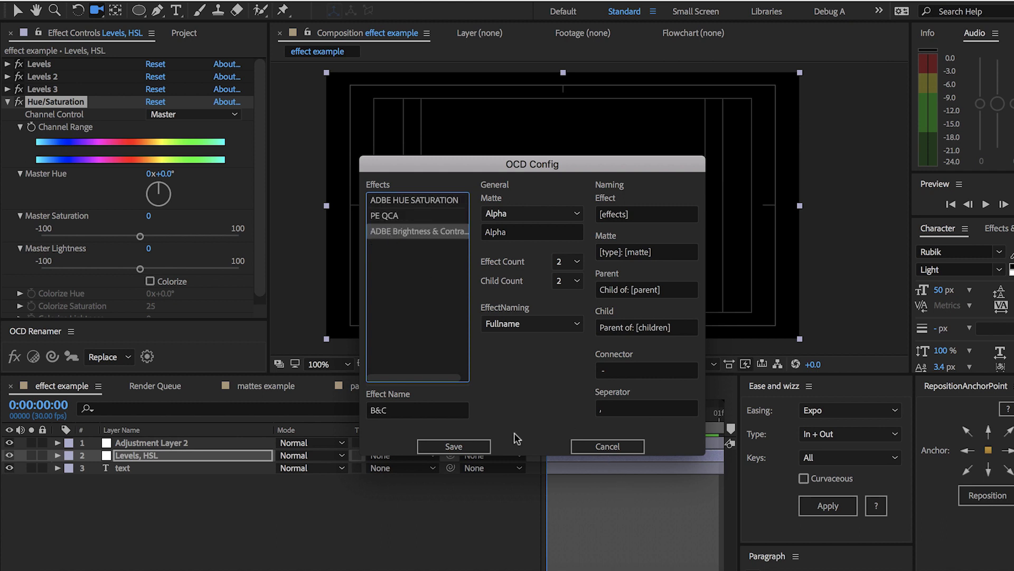
pyautogui.click(477, 447)
pyautogui.click(170, 442)
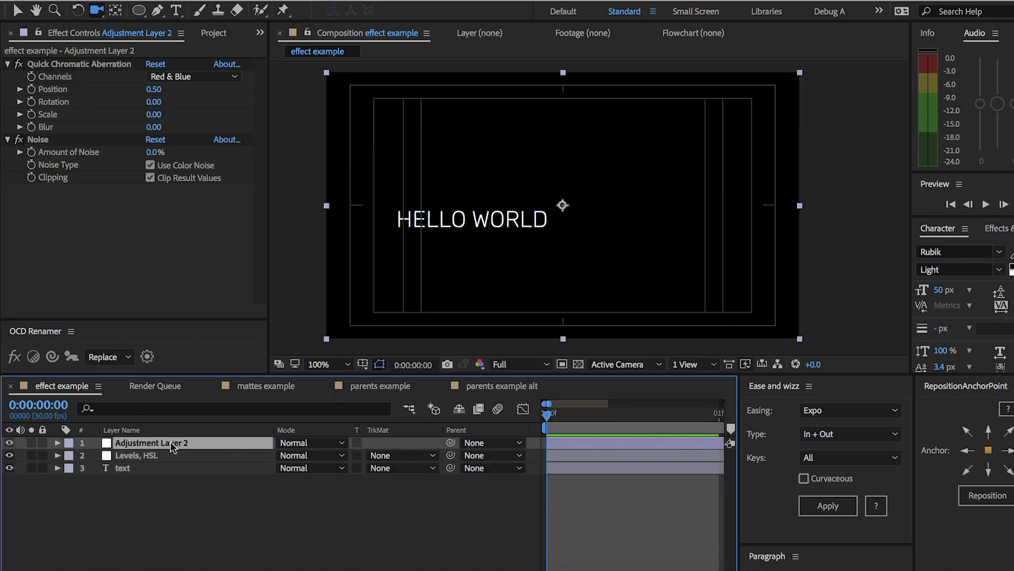
# Auto-name Adjustment Layer 2 'QCA, Noise', rename it 'FX', and set the renamer mode to Suffix
pyautogui.click(15, 356)
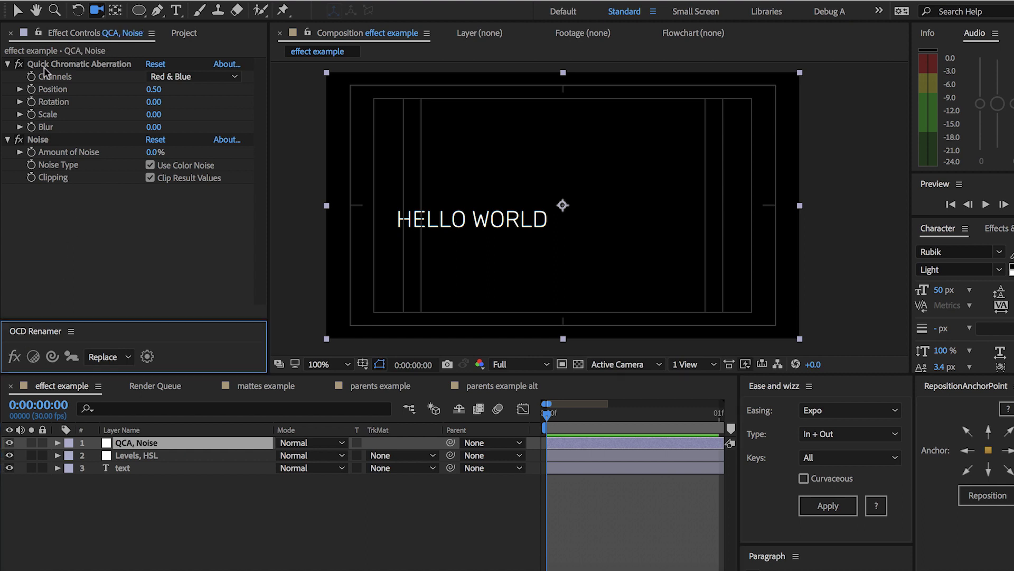
pyautogui.click(128, 432)
pyautogui.press('Return')
pyautogui.write('FX')
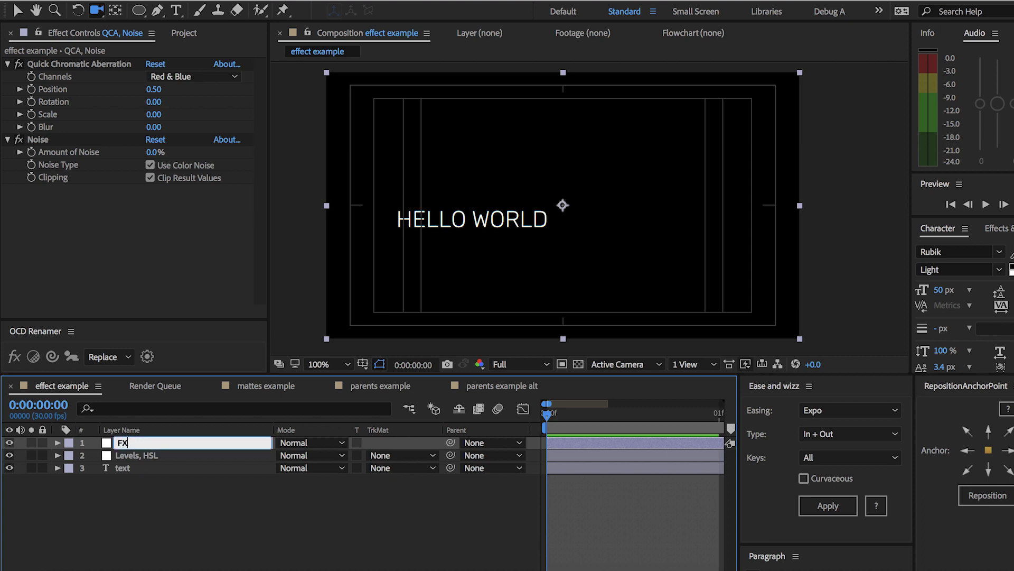
pyautogui.press('Return')
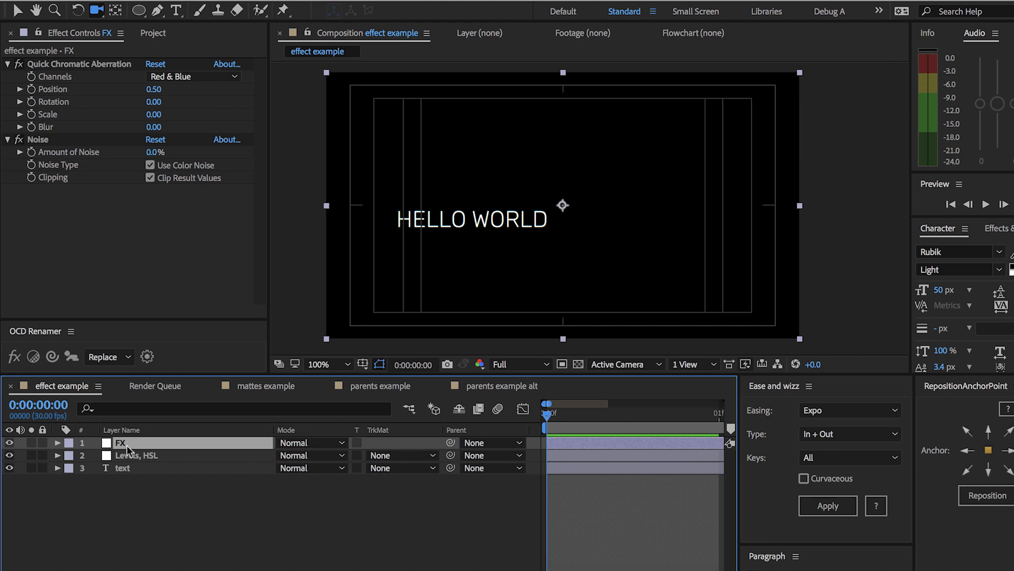
pyautogui.click(105, 358)
pyautogui.click(100, 403)
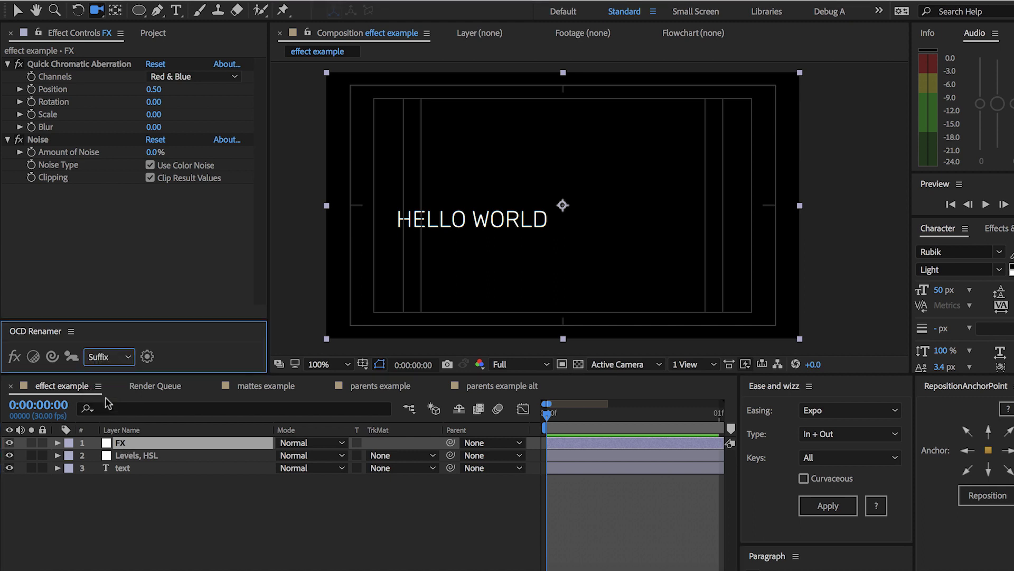
# Append the effect names so the layer reads 'FX - QCA, Noise', then open OCD Config
pyautogui.click(14, 358)
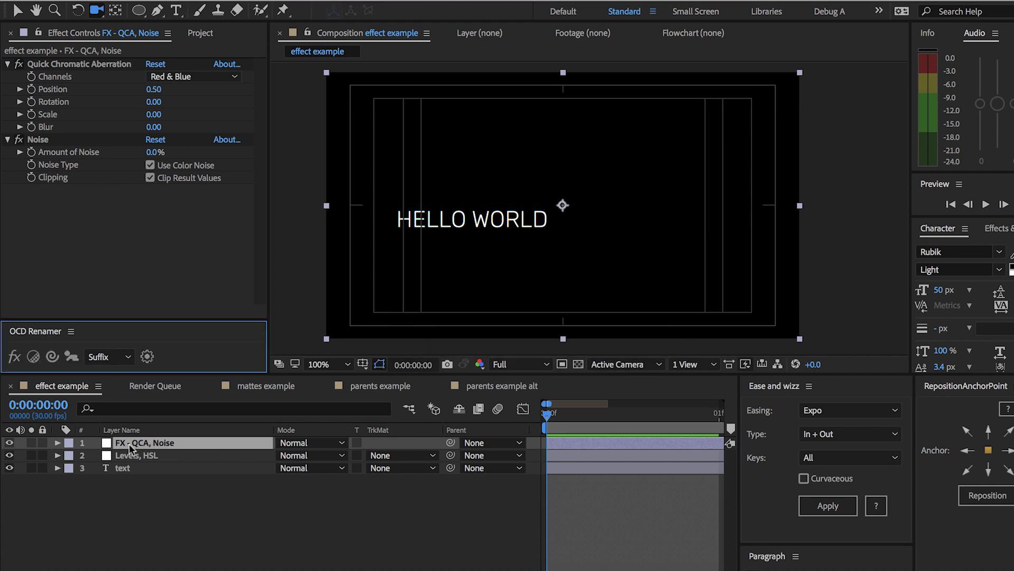
pyautogui.click(146, 357)
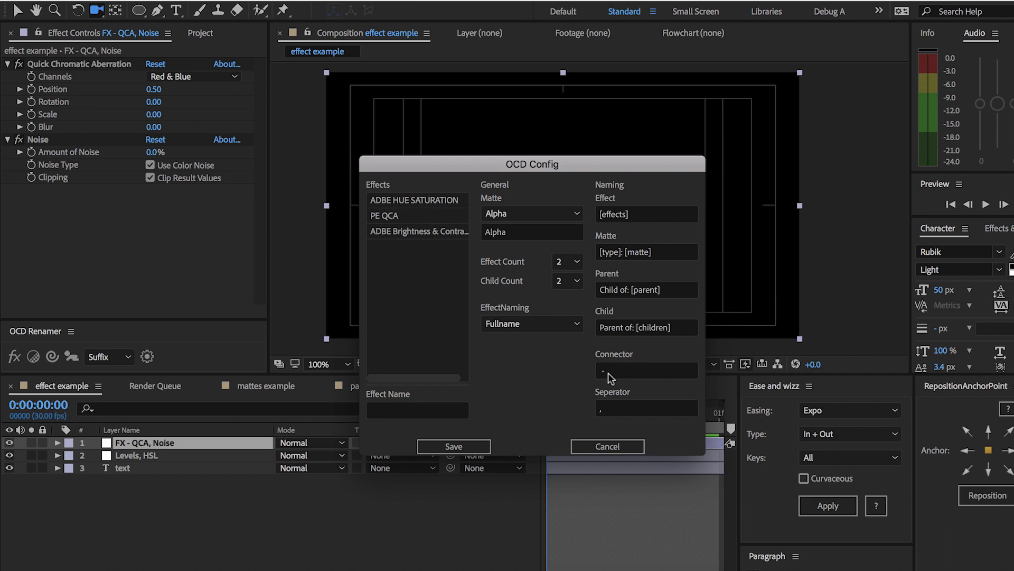
# Keep the comma separator and effect count 2, set effect naming to Initials, and save
pyautogui.click(607, 410)
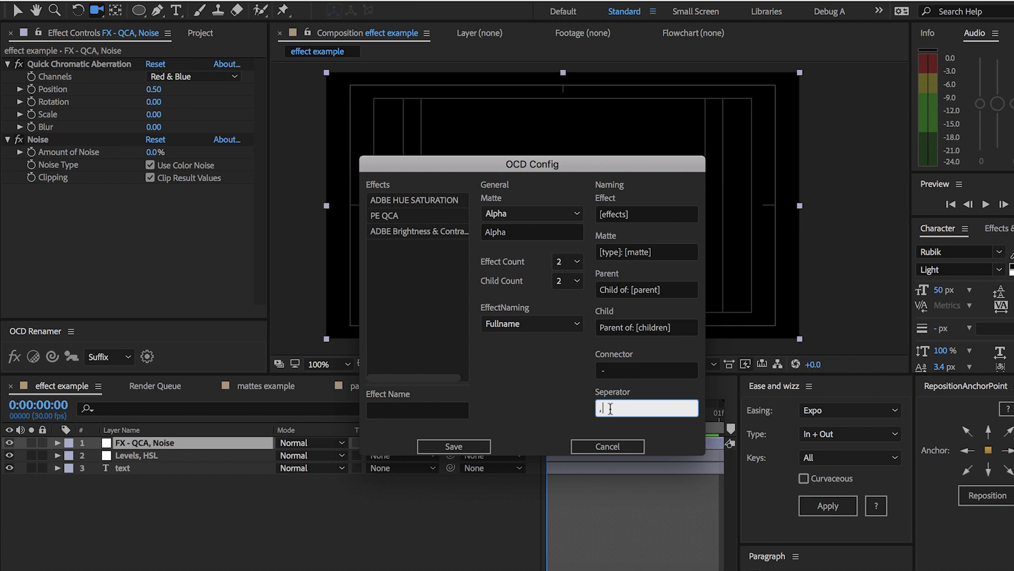
pyautogui.click(523, 380)
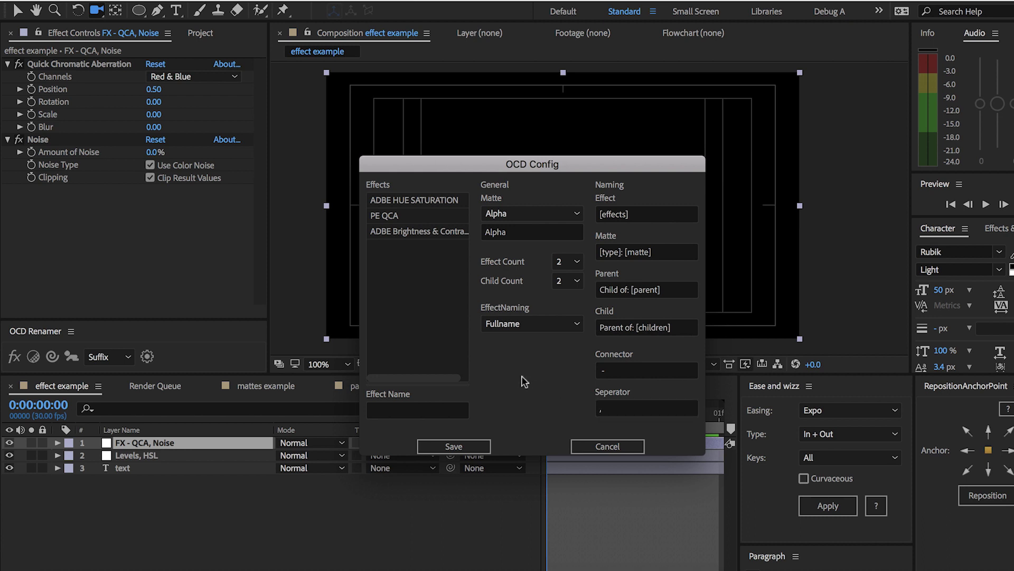
pyautogui.click(560, 262)
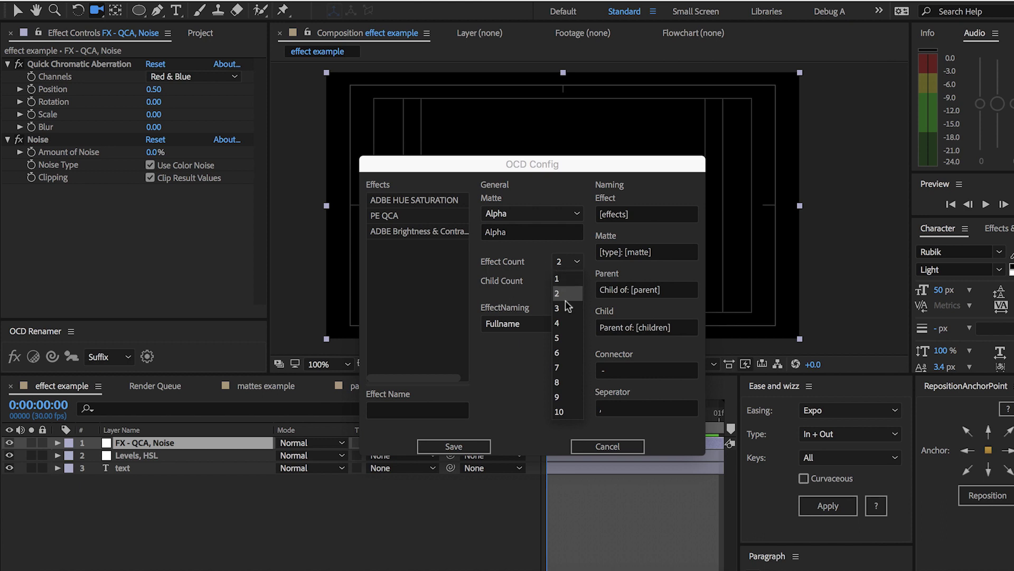
pyautogui.click(528, 286)
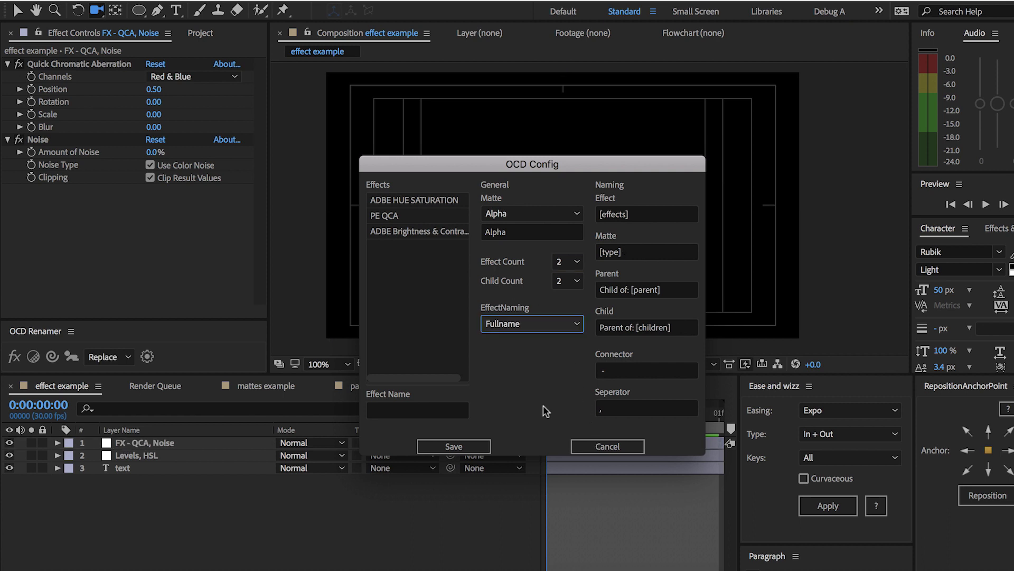
pyautogui.click(502, 324)
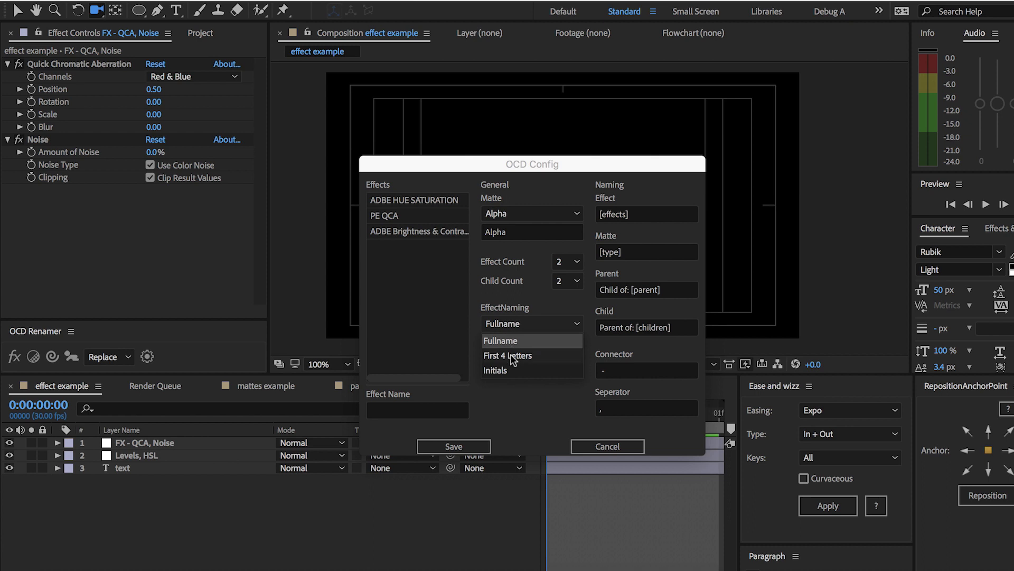
pyautogui.click(510, 355)
pyautogui.click(504, 325)
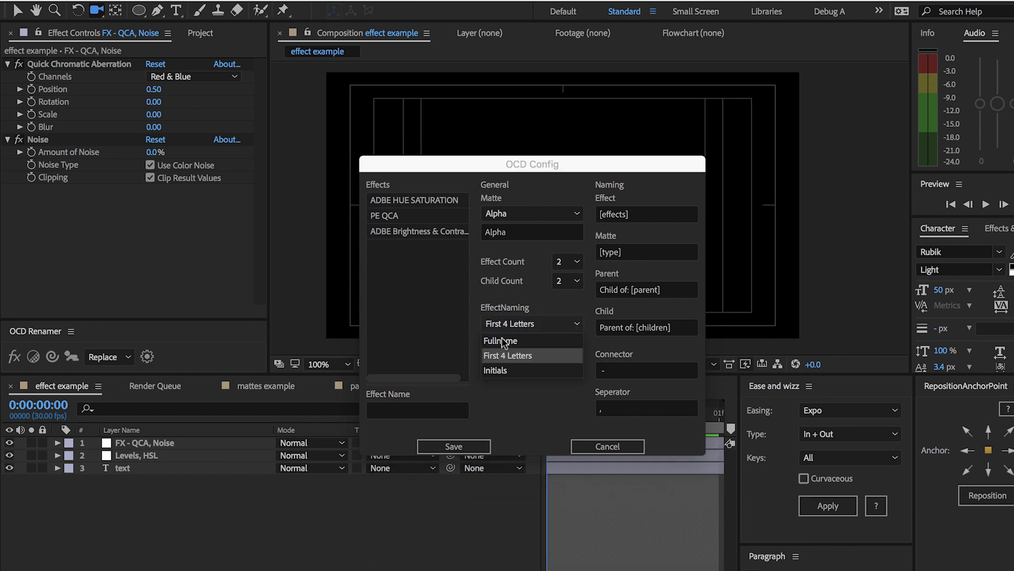
pyautogui.click(497, 370)
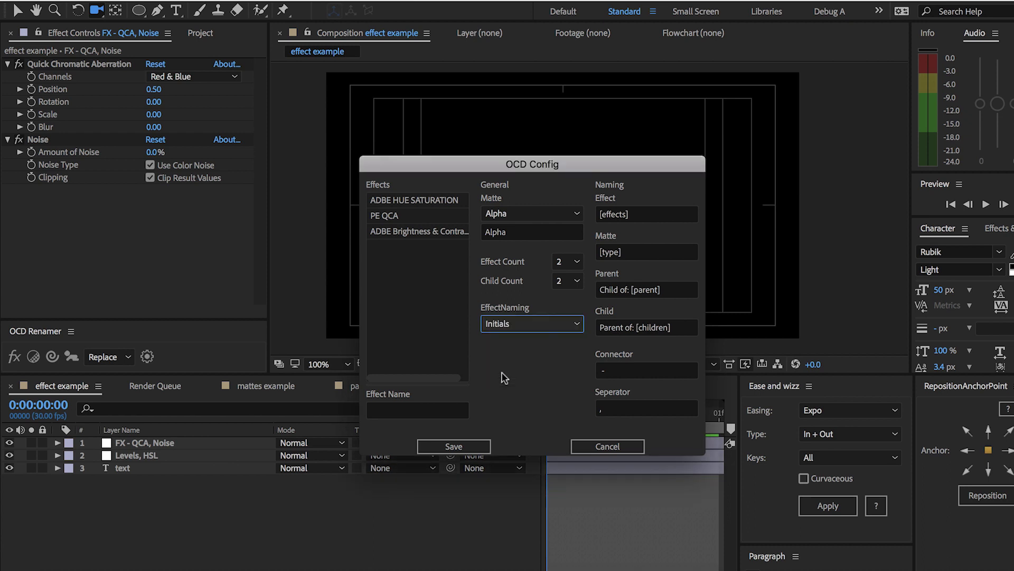
pyautogui.click(468, 446)
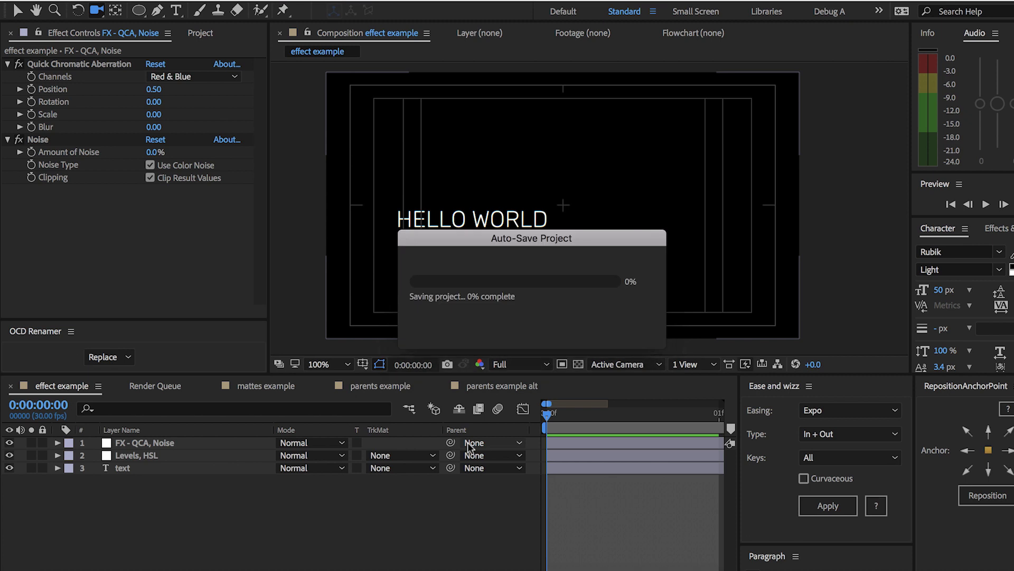
# Add CC Particle Systems II to the FX layer, auto-rename it to 'QCA, CPSI', then open parents example
pyautogui.click(175, 445)
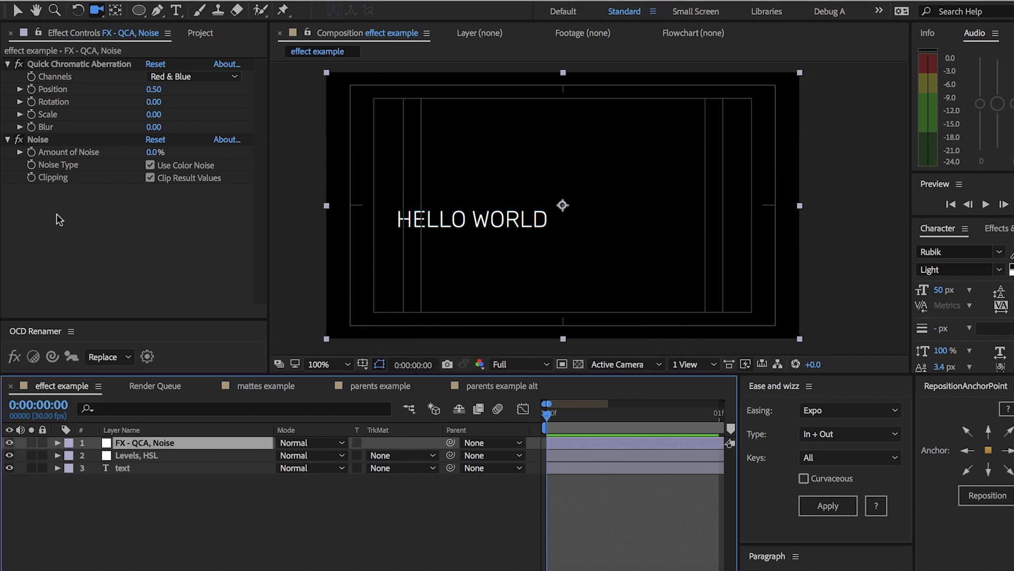
pyautogui.hotkey('ctrl', 'space')
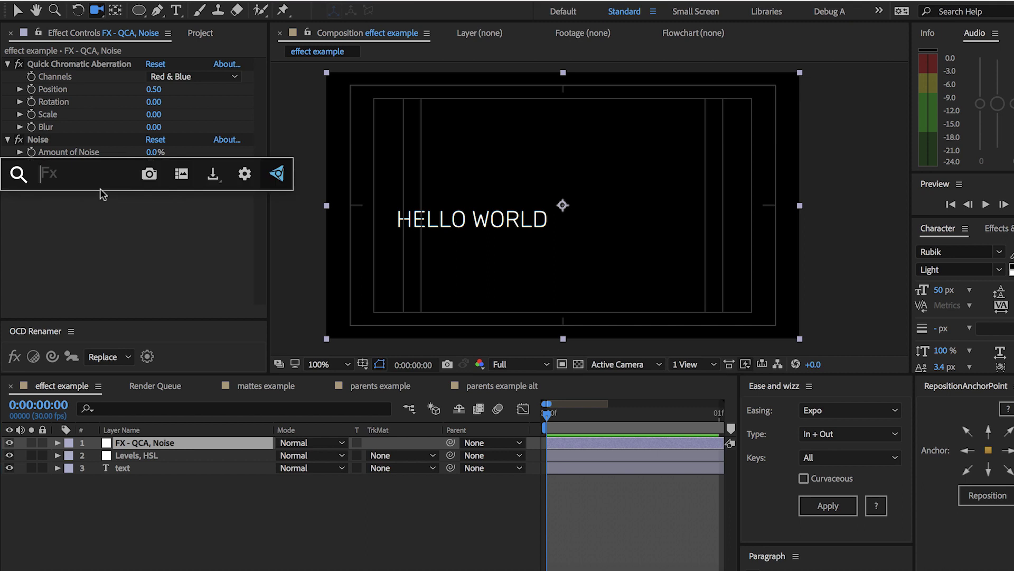
pyautogui.write('art')
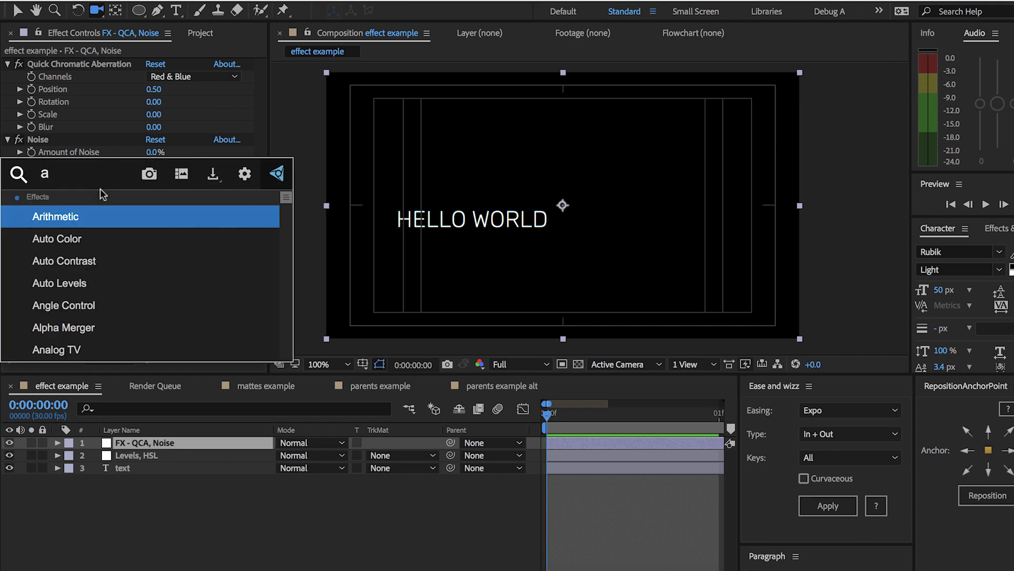
pyautogui.click(68, 262)
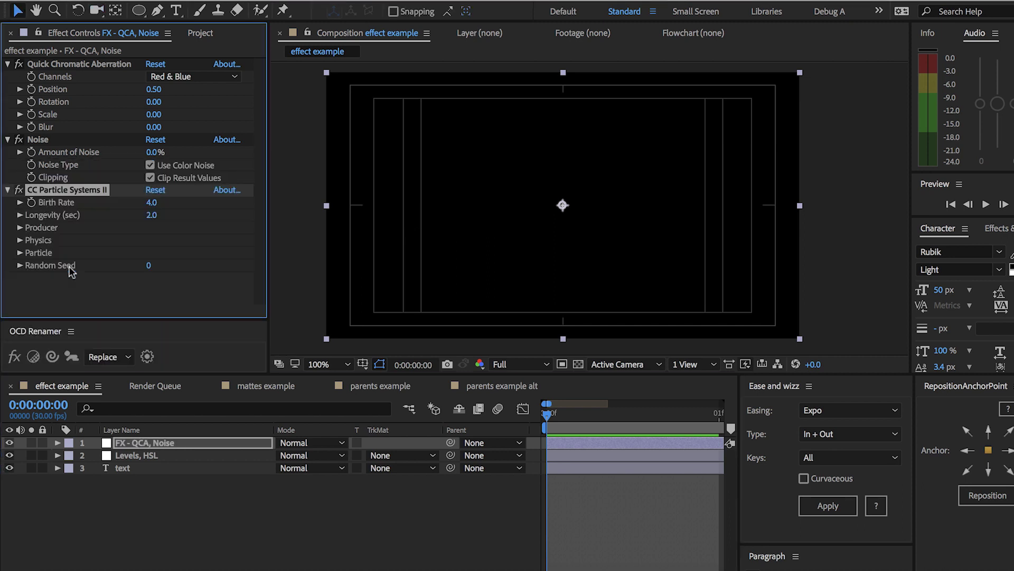
pyautogui.click(15, 357)
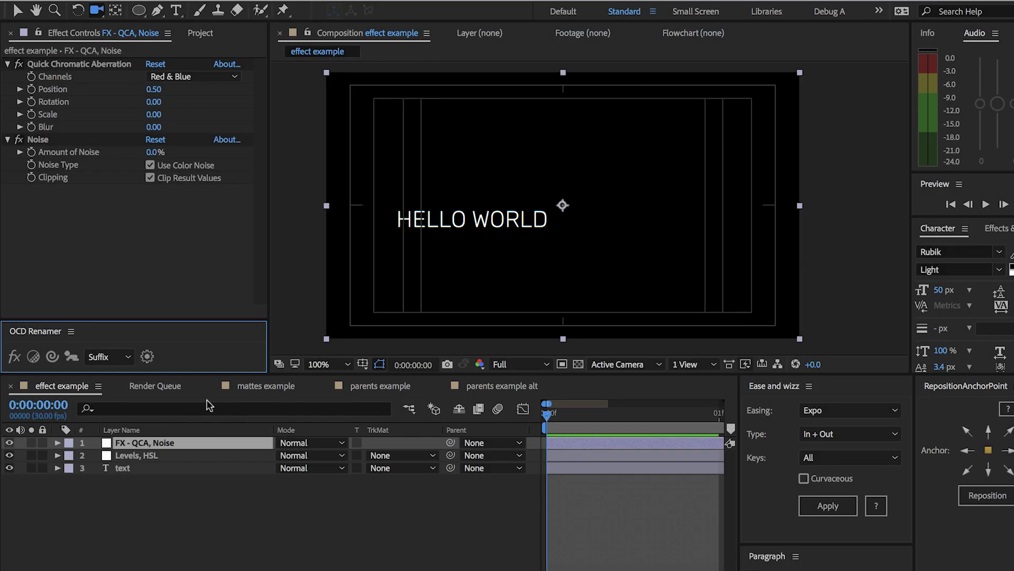
pyautogui.click(365, 387)
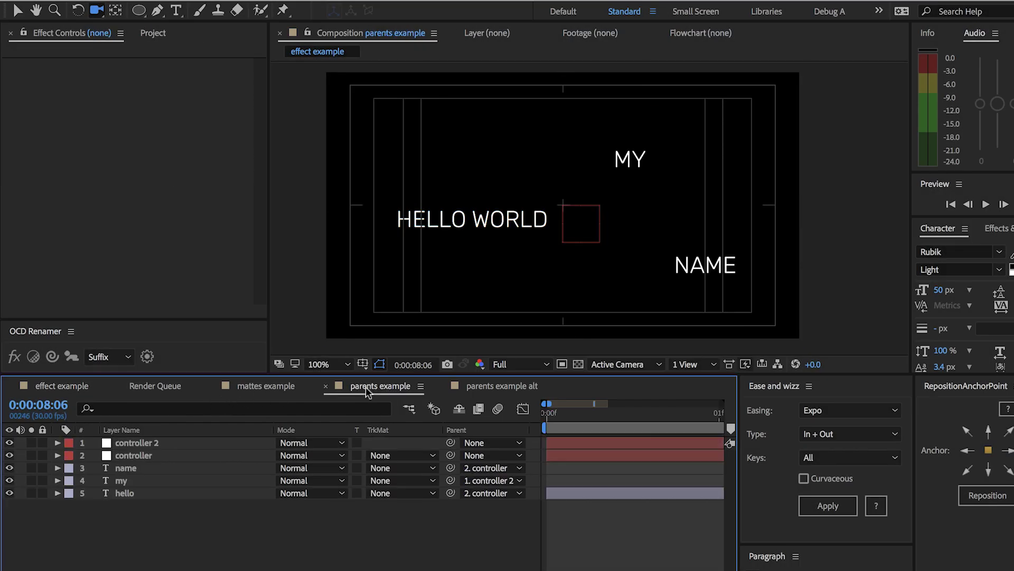
# Select all five parents example layers and set the renamer mode to Replace
pyautogui.click(211, 492)
pyautogui.click(207, 511)
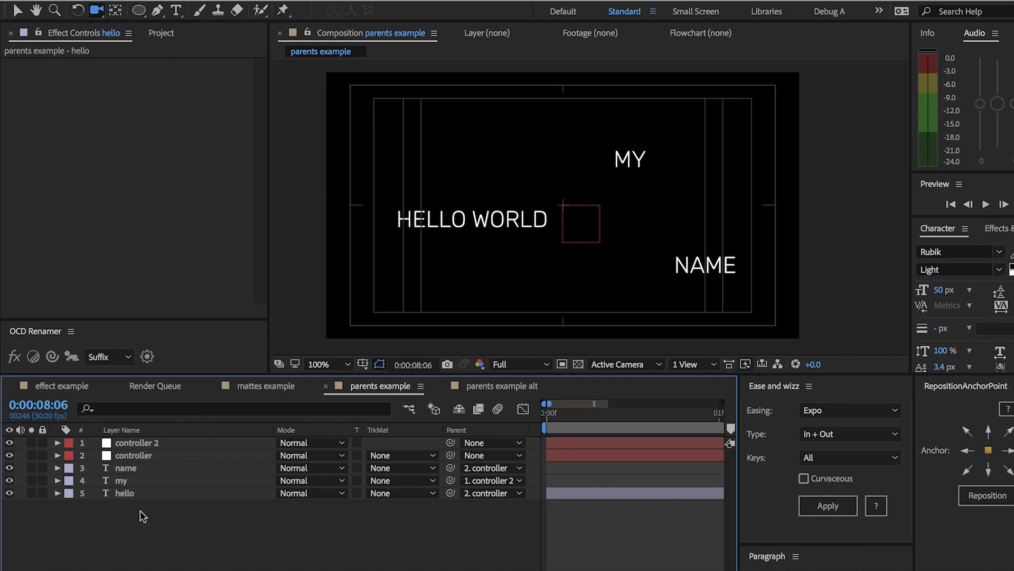
pyautogui.hotkey('ctrl', 'a')
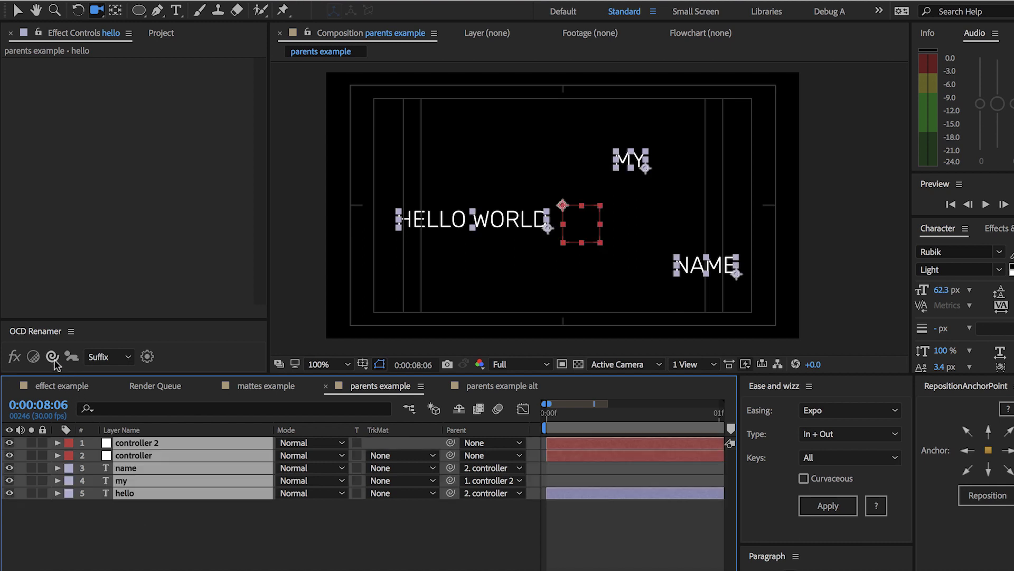
pyautogui.click(109, 356)
pyautogui.click(107, 393)
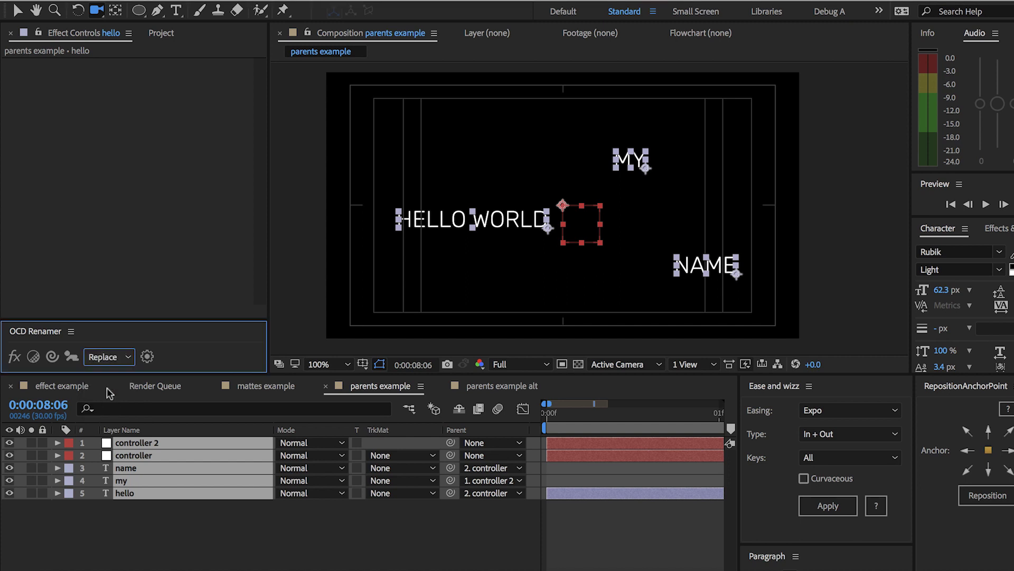
# Preview Child of names on the text layers and Parent of names on the controllers, undoing each
pyautogui.click(53, 357)
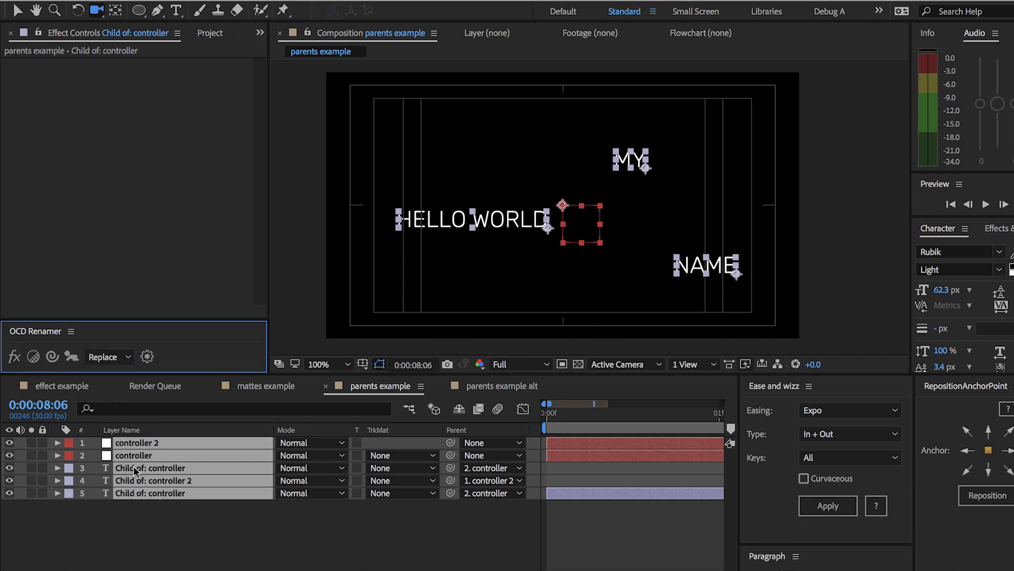
pyautogui.click(160, 495)
pyautogui.hotkey('ctrl', 'z')
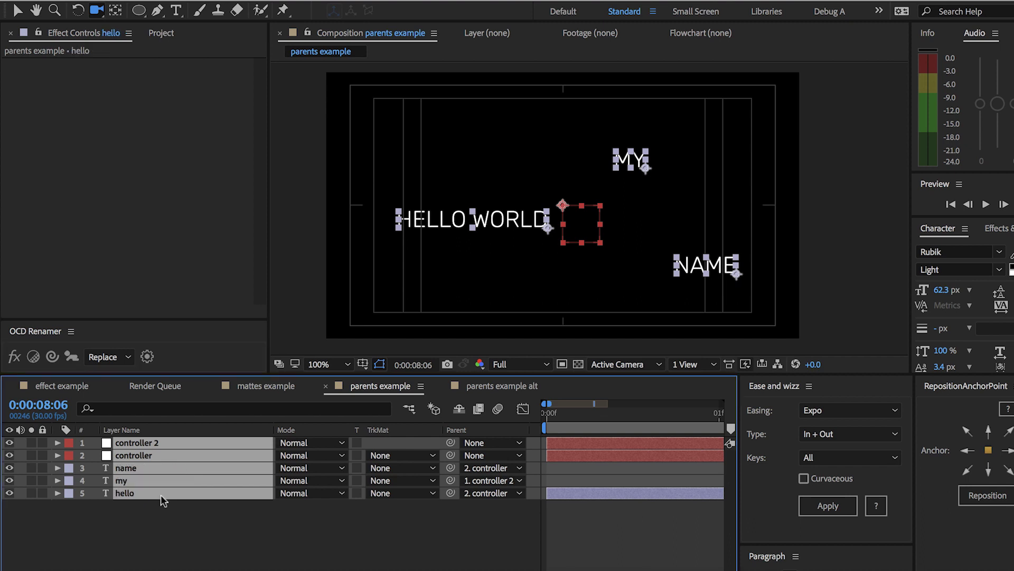
pyautogui.click(71, 357)
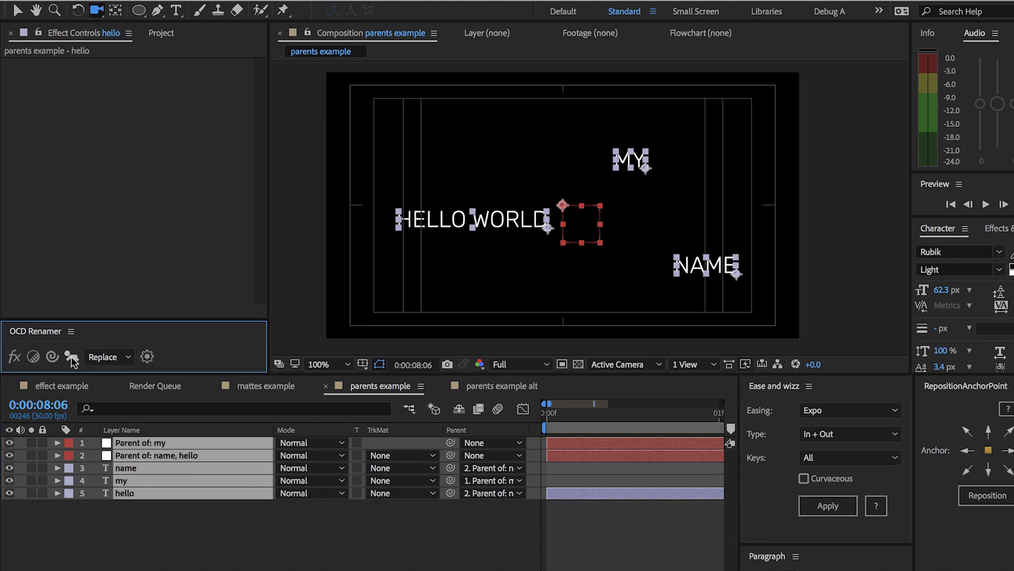
pyautogui.click(150, 527)
pyautogui.hotkey('ctrl', 'z')
# Switch the renamer mode to Suffix and select the text layers name, my and hello
pyautogui.click(108, 357)
pyautogui.click(112, 403)
pyautogui.moveTo(150, 518); pyautogui.dragTo(123, 468)
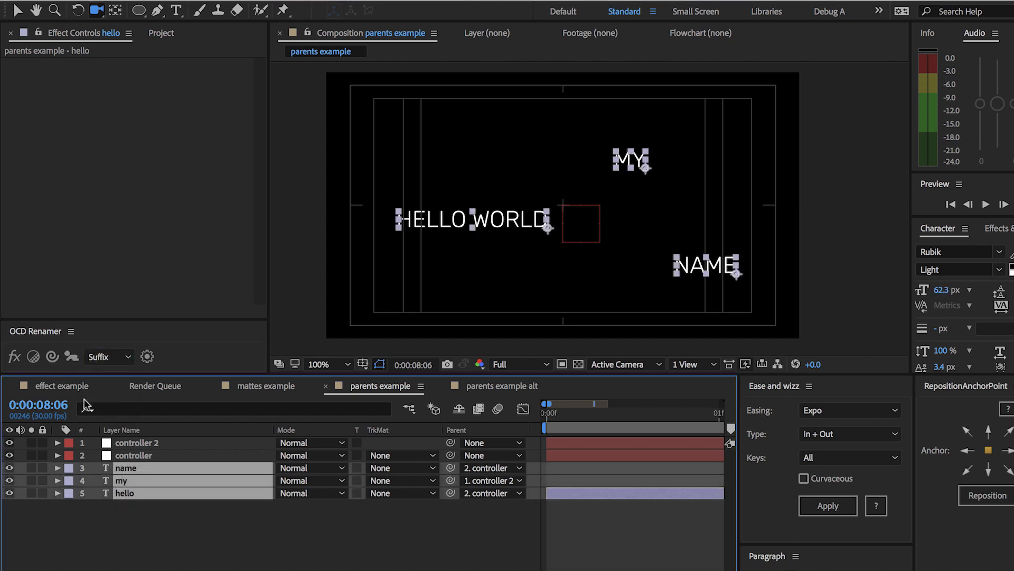
# Append Child of suffixes to the text layers, then undo them
pyautogui.click(53, 357)
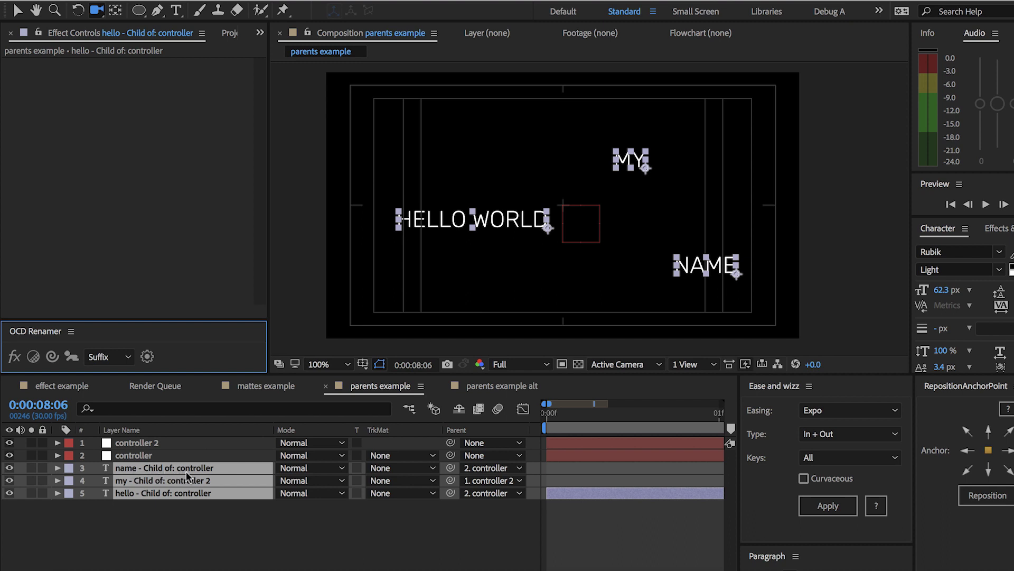
pyautogui.hotkey('ctrl', 'z')
pyautogui.click(164, 516)
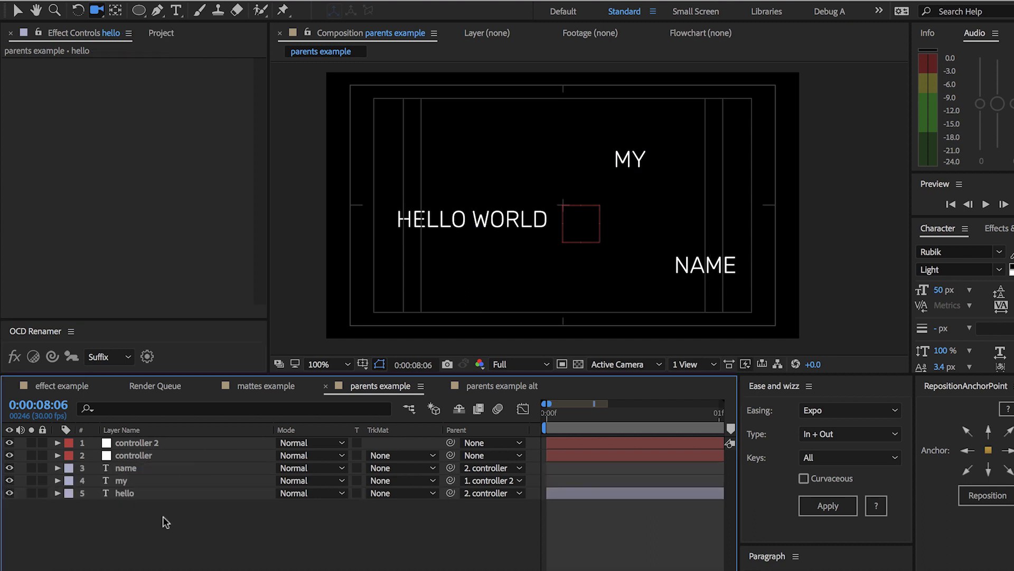
# Append Parent of suffixes to the controller layers, check parents example alt, and undo the suffix
pyautogui.click(73, 357)
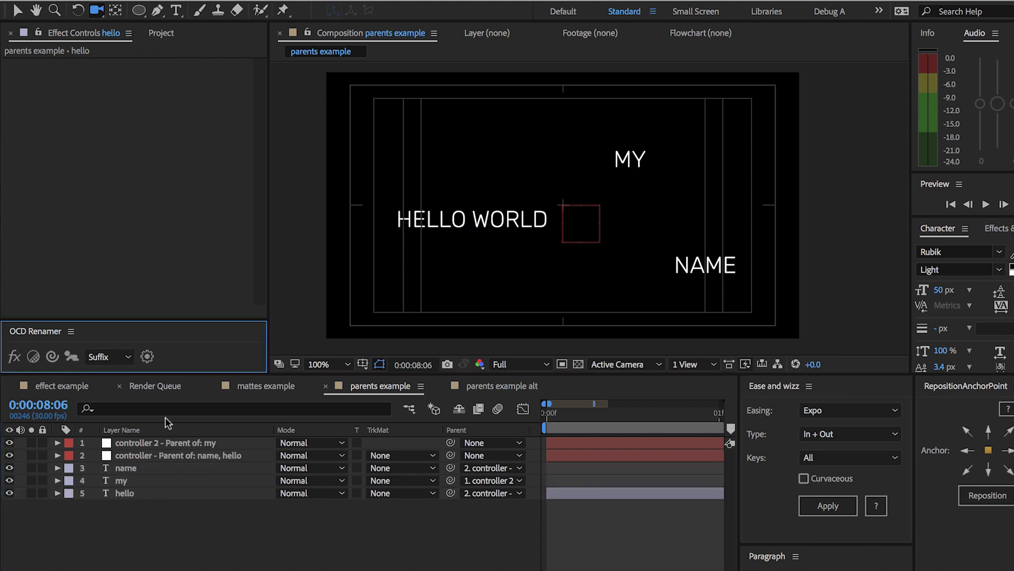
pyautogui.click(484, 389)
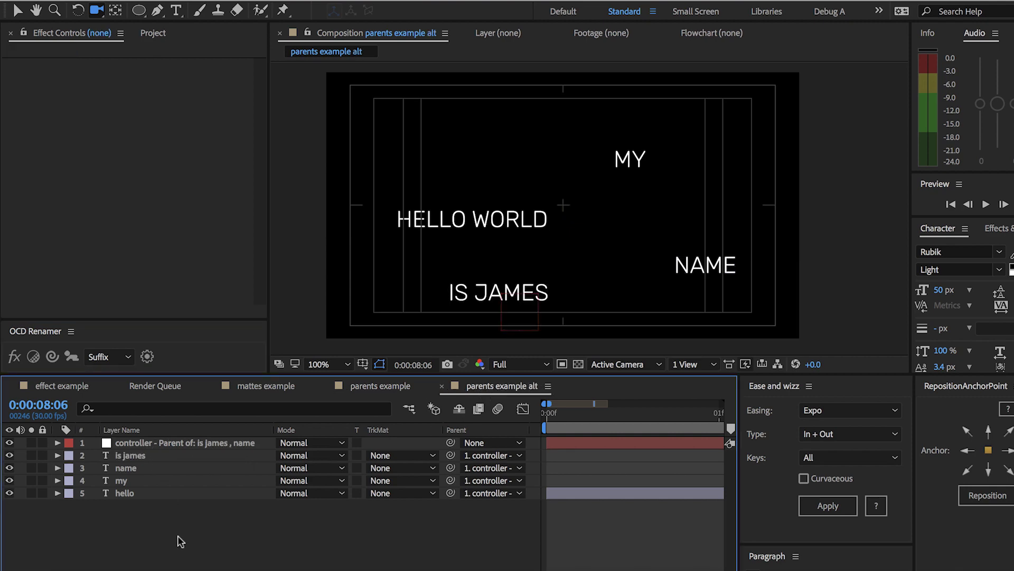
pyautogui.hotkey('ctrl', 'z')
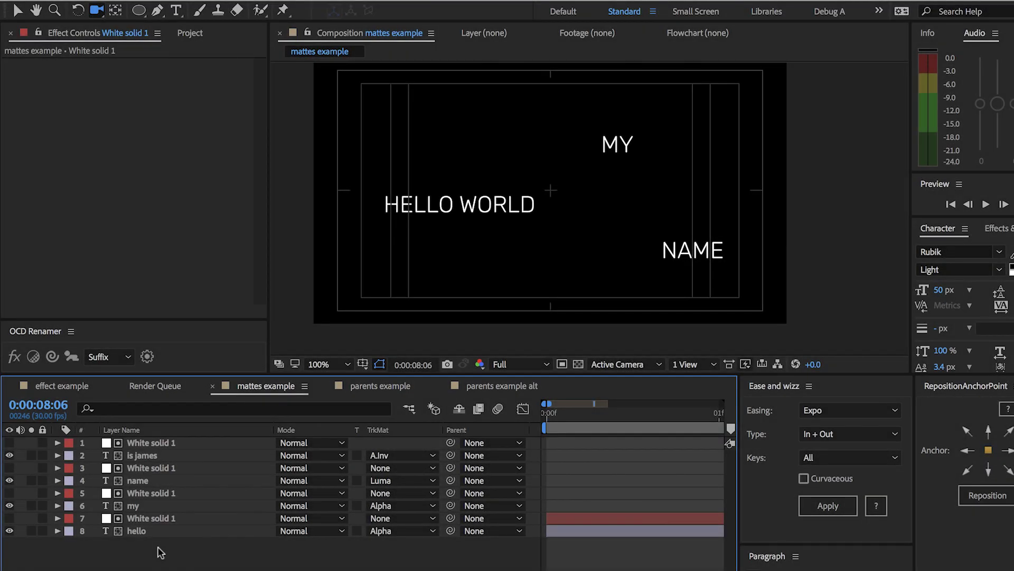
# Select all eight mattes example layers and set the renamer mode to Replace
pyautogui.hotkey('ctrl', 'a')
pyautogui.click(109, 356)
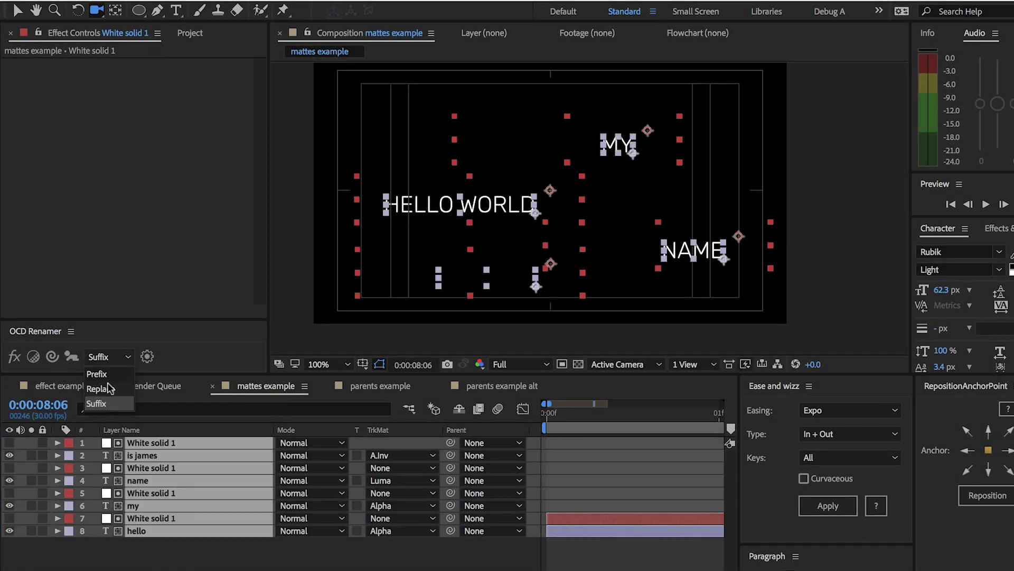
pyautogui.click(109, 388)
# Rename the matte solids by matte type and target, e.g. 'Alpha Inverted: is james', then open OCD Config
pyautogui.click(33, 356)
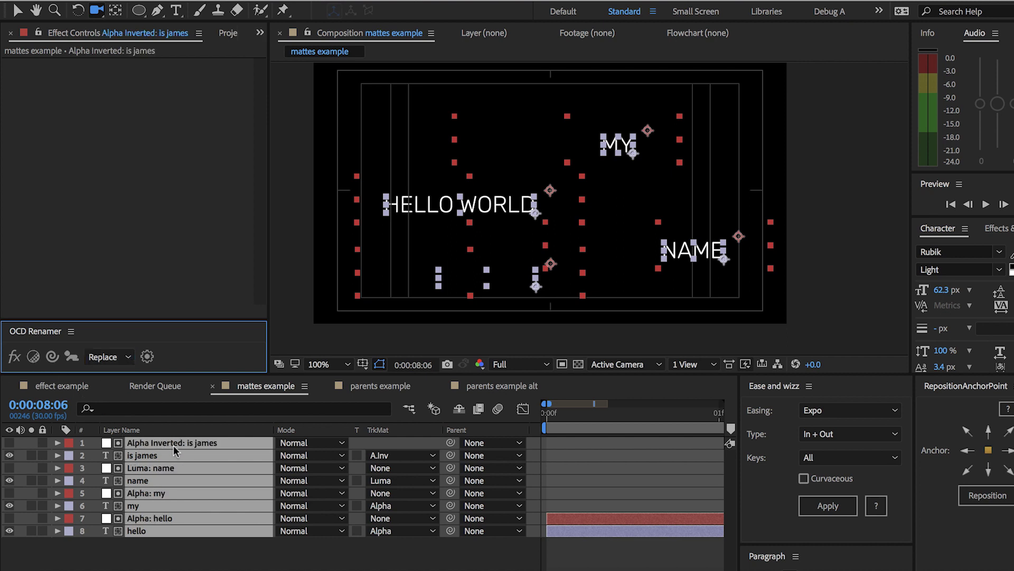
pyautogui.hotkey('ctrl', 'shift', 'a')
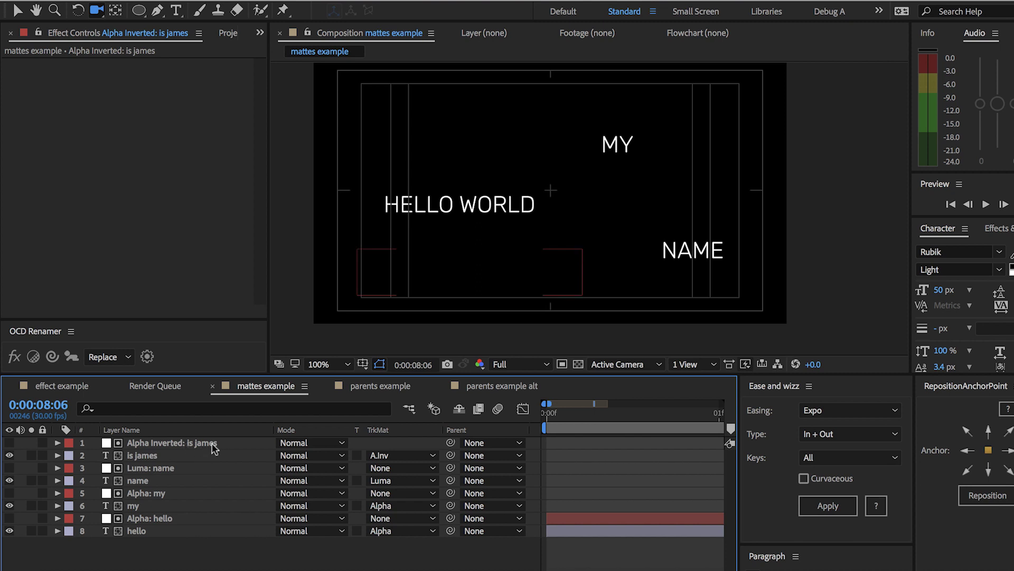
pyautogui.click(148, 356)
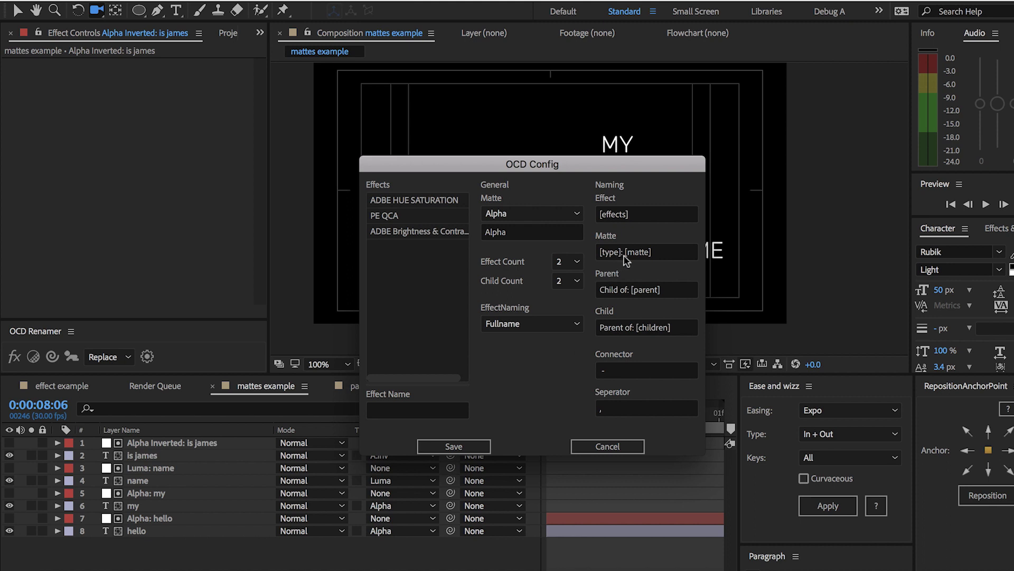
# Delete ': [matte]' from the OCD Config Matte naming pattern and save the settings
pyautogui.moveTo(620, 254); pyautogui.dragTo(674, 254)
pyautogui.press('BackSpace')
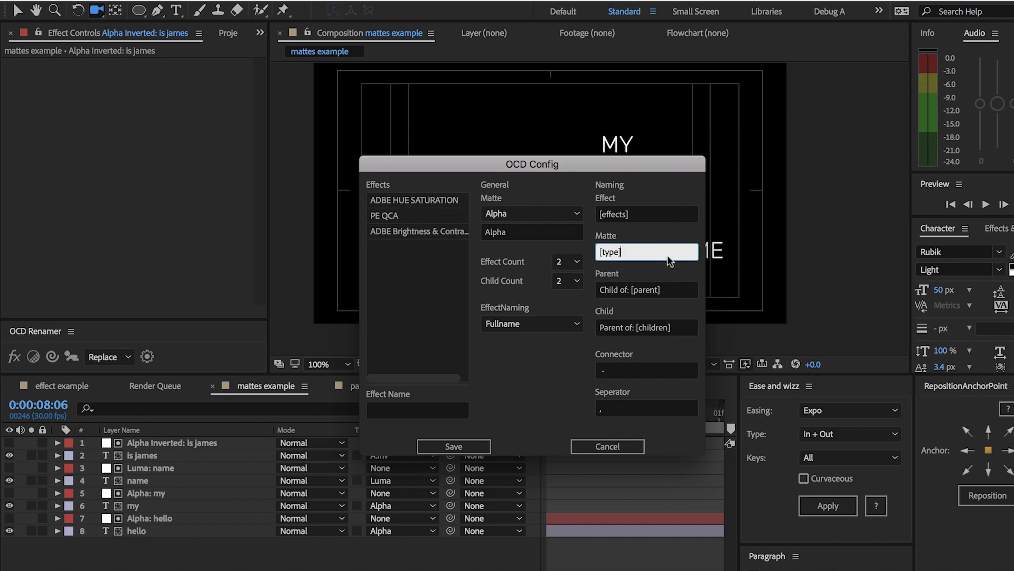
pyautogui.click(454, 445)
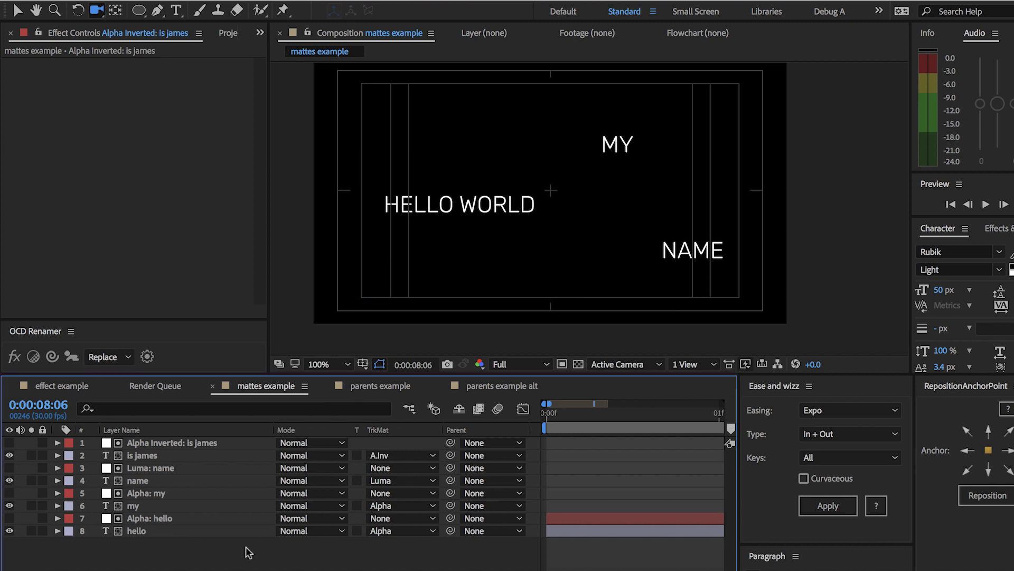
# Rename all eight layers so matte solids read Alpha Inverted, Luma, Alpha and Alpha
pyautogui.hotkey('ctrl', 'a')
pyautogui.click(33, 358)
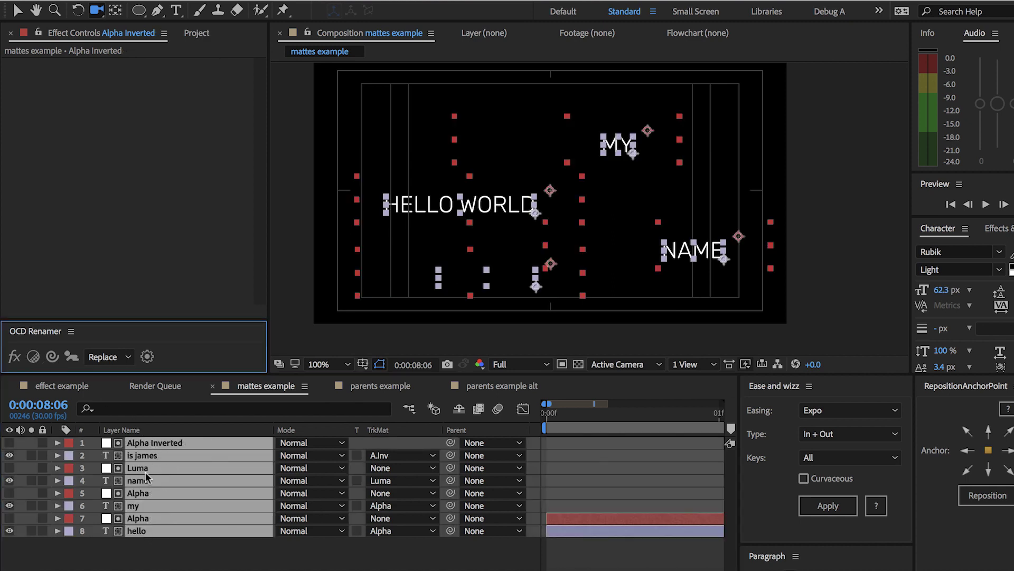
pyautogui.click(151, 543)
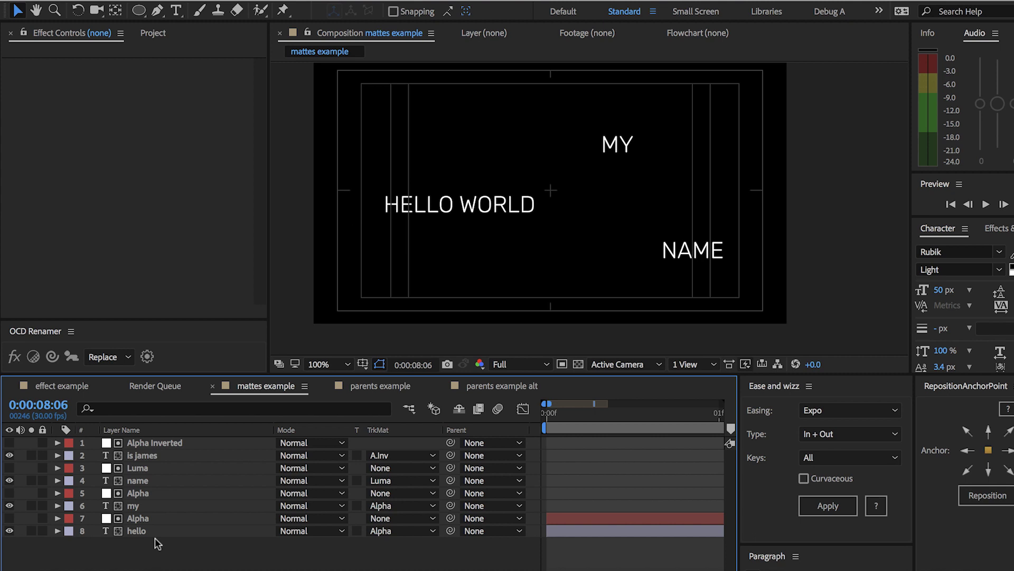
pyautogui.hotkey('ctrl', 'a')
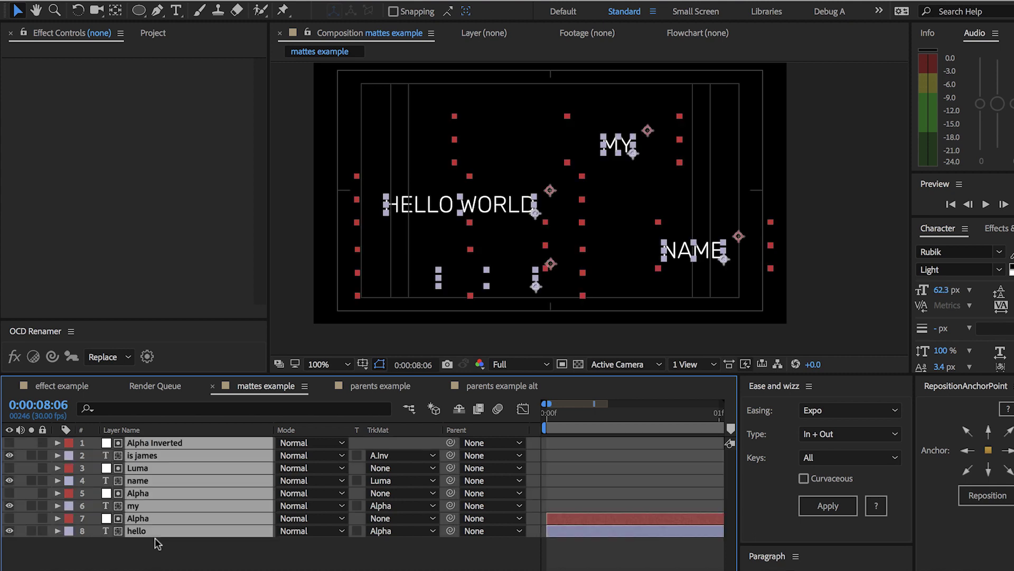
# Shorten the Alpha Inverted matte label to 'Alpha Inv', save, and rename the top matte solid
pyautogui.click(146, 357)
pyautogui.click(510, 214)
pyautogui.click(510, 242)
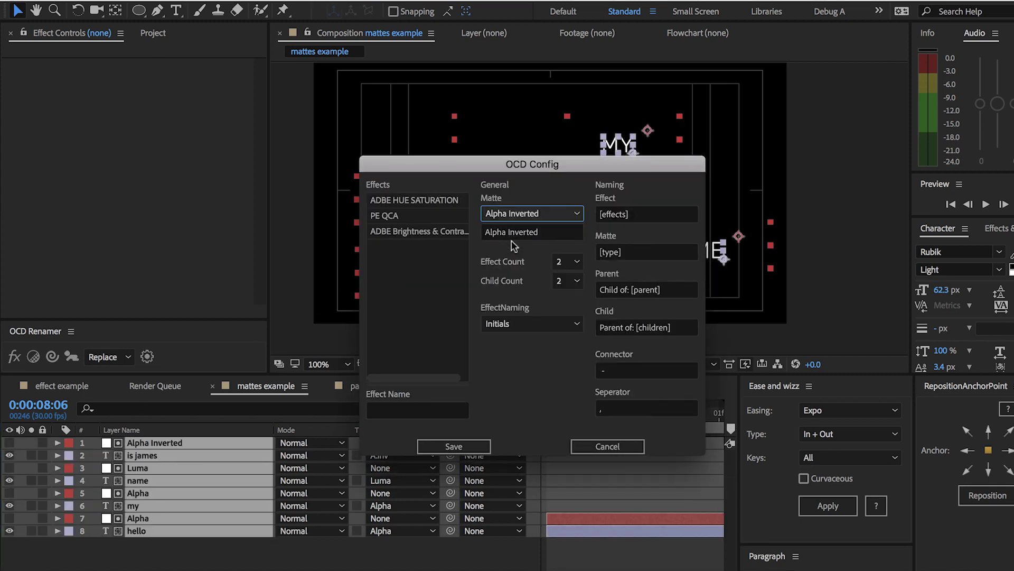
pyautogui.click(510, 234)
pyautogui.press('BackSpace')
pyautogui.press('BackSpace')
pyautogui.press('BackSpace')
pyautogui.press('BackSpace')
pyautogui.press('BackSpace')
pyautogui.press('BackSpace')
pyautogui.press('BackSpace')
pyautogui.press('BackSpace')
pyautogui.write('Inv')
pyautogui.click(473, 446)
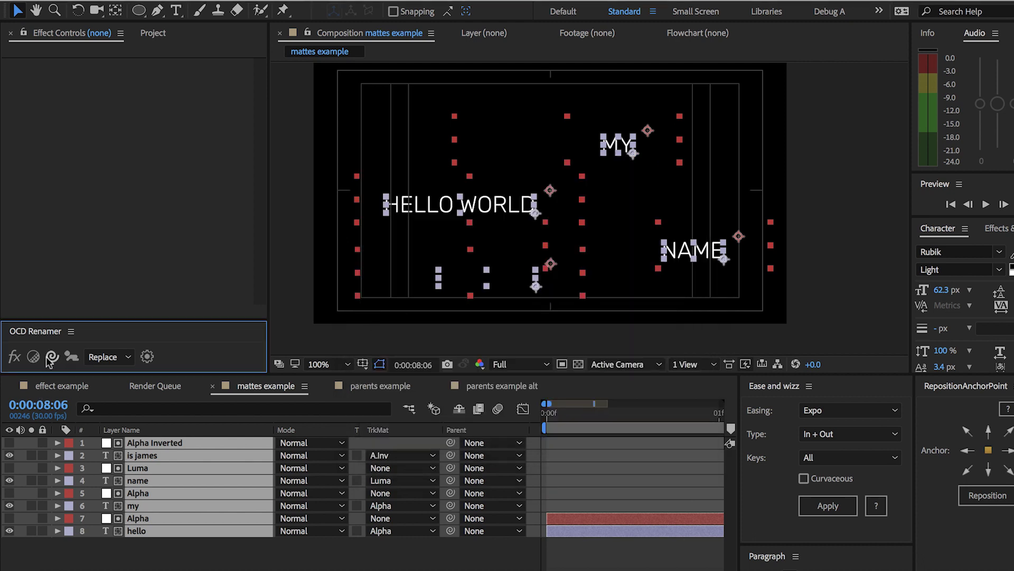
pyautogui.click(37, 358)
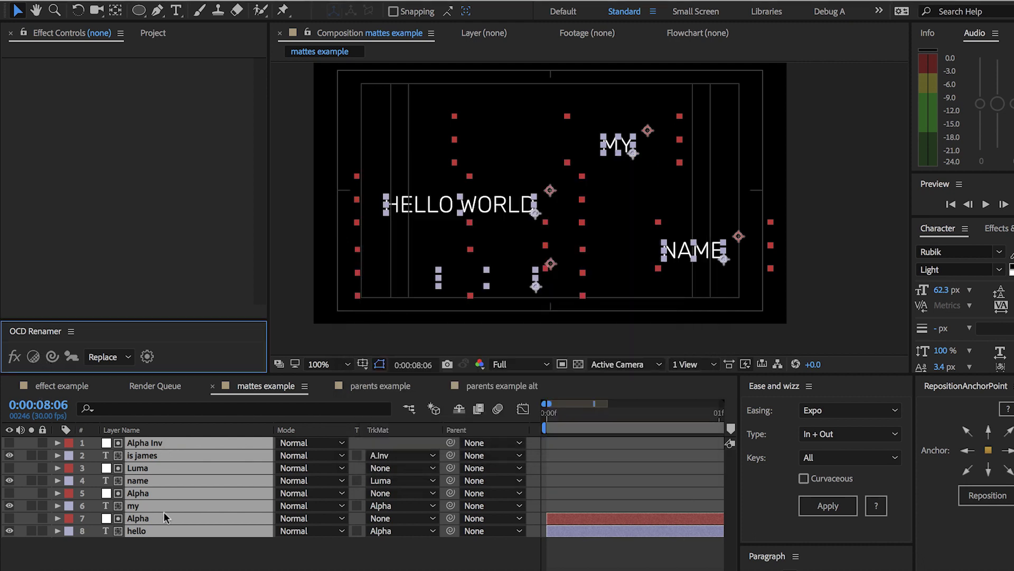